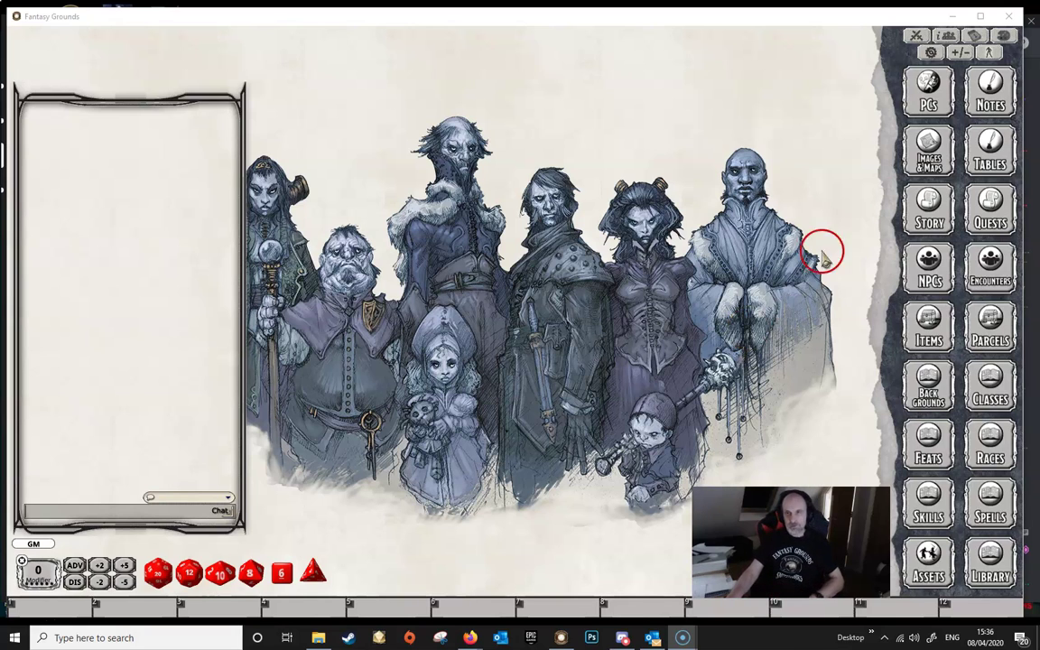
Open Bron the Resilient's character sheet from the PCs list and view his inventory of seven items.
left_click(928, 90)
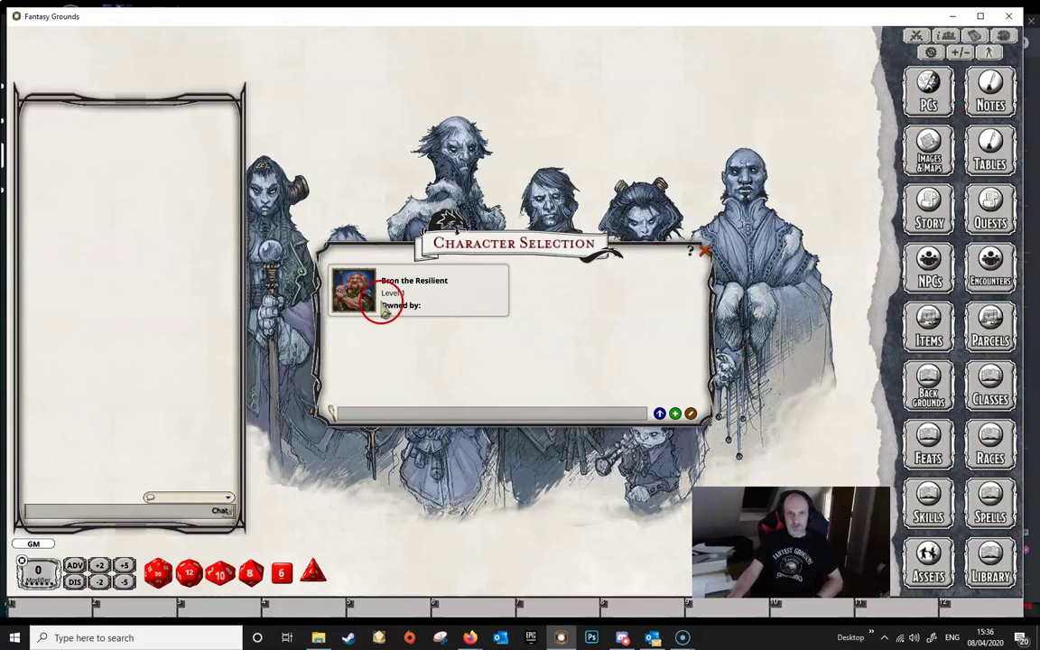
left_click(352, 289)
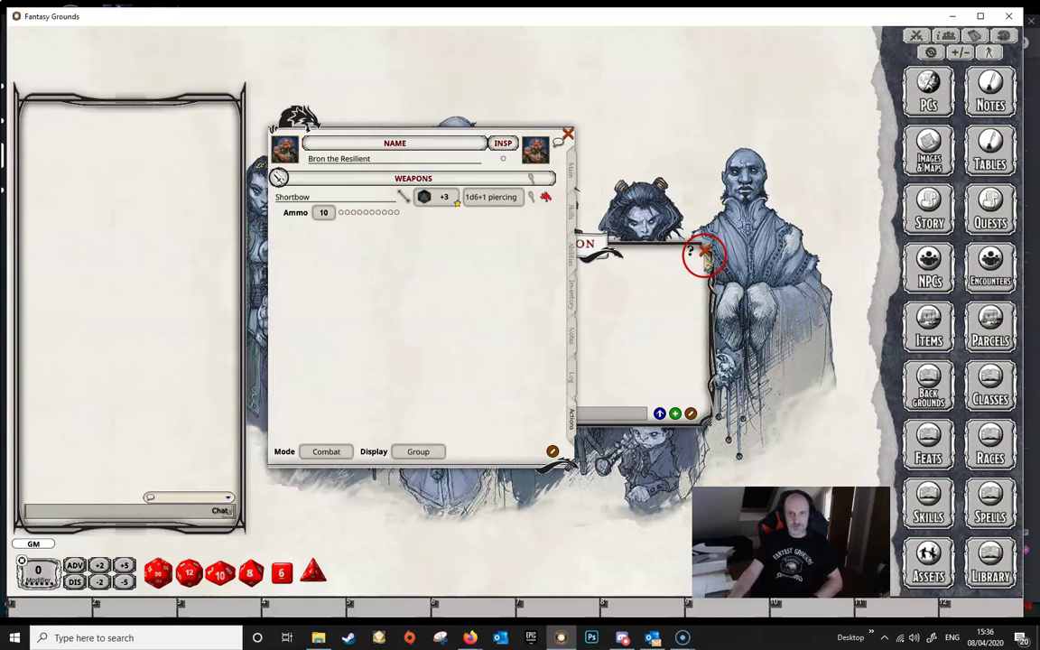
left_click(705, 250)
left_click_drag(502, 126, 527, 119)
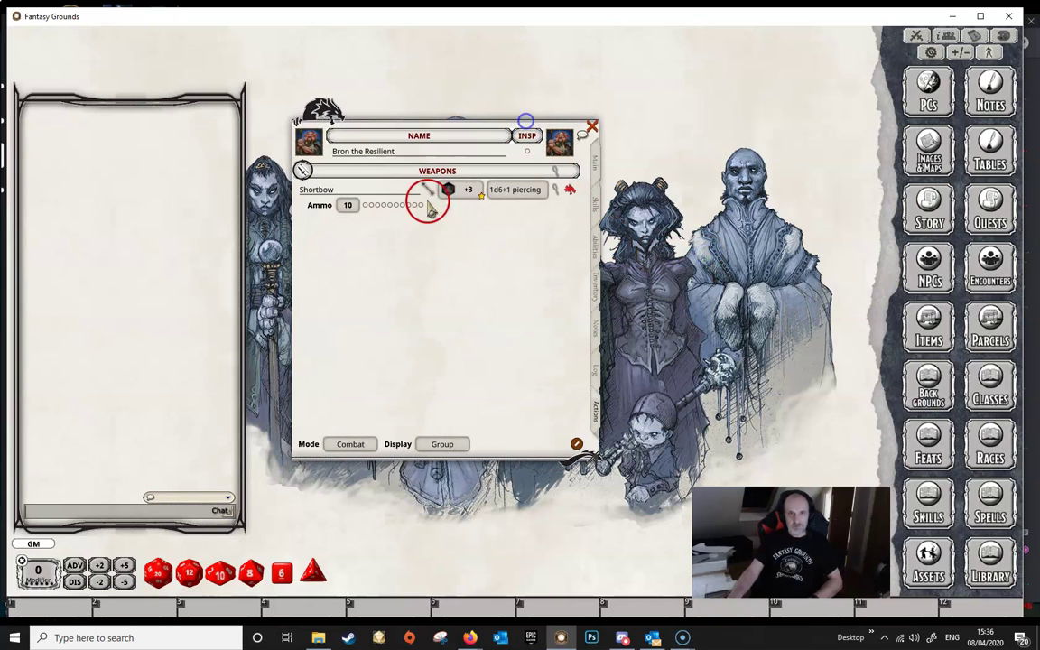
left_click(597, 281)
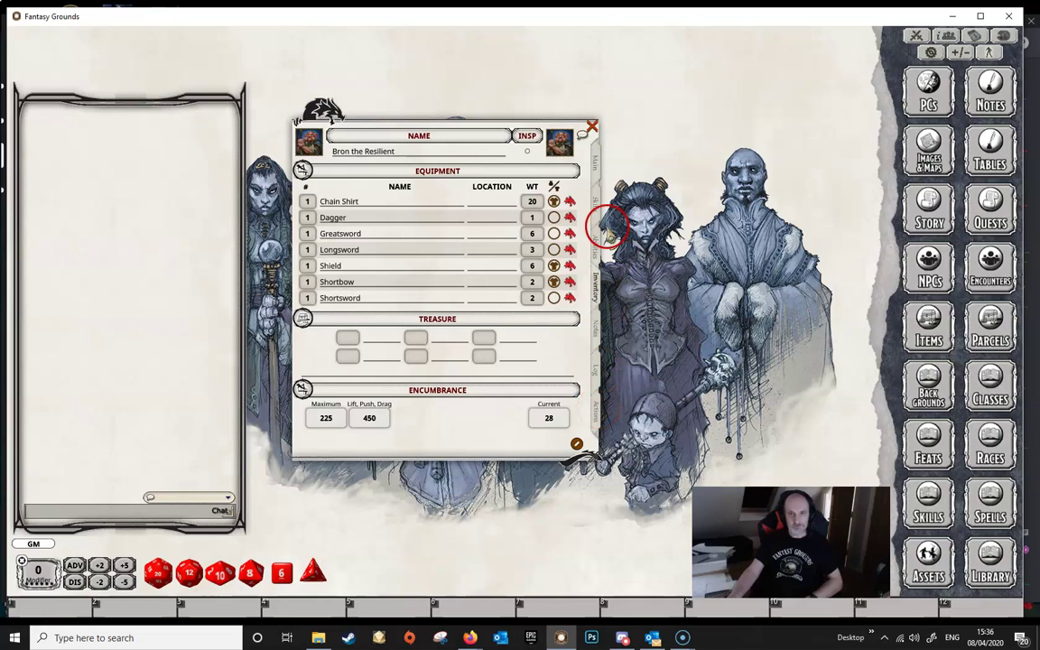
Open the Fighting Style feature description from the Abilities page, arrange both windows, and show Bron's actions.
left_click(596, 211)
left_click(596, 243)
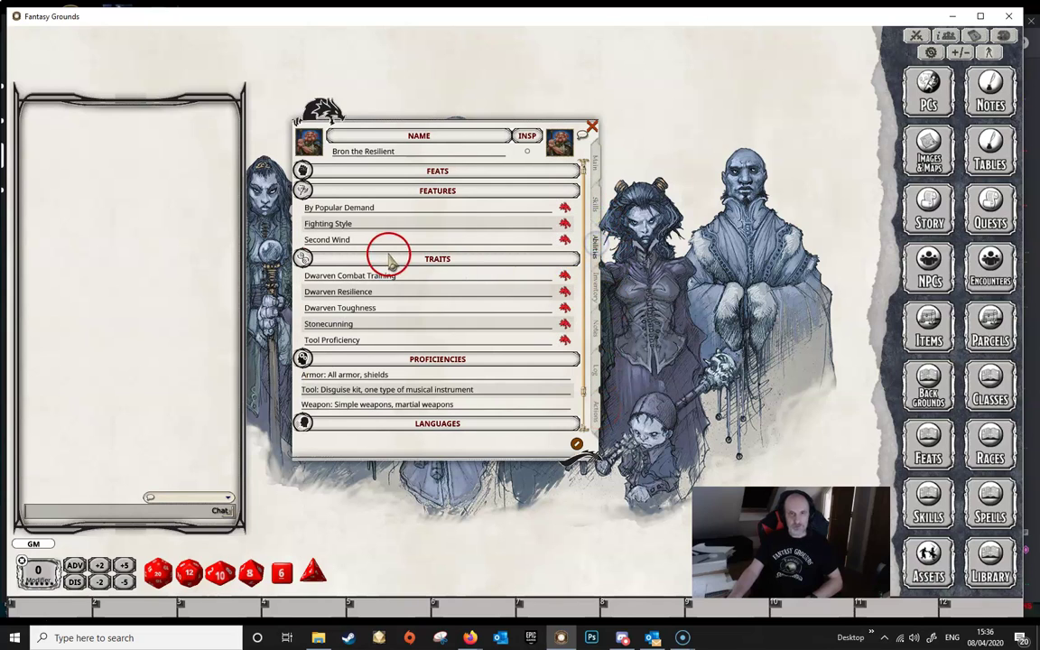
left_click(562, 224)
left_click_drag(755, 135, 761, 103)
left_click_drag(562, 123, 563, 75)
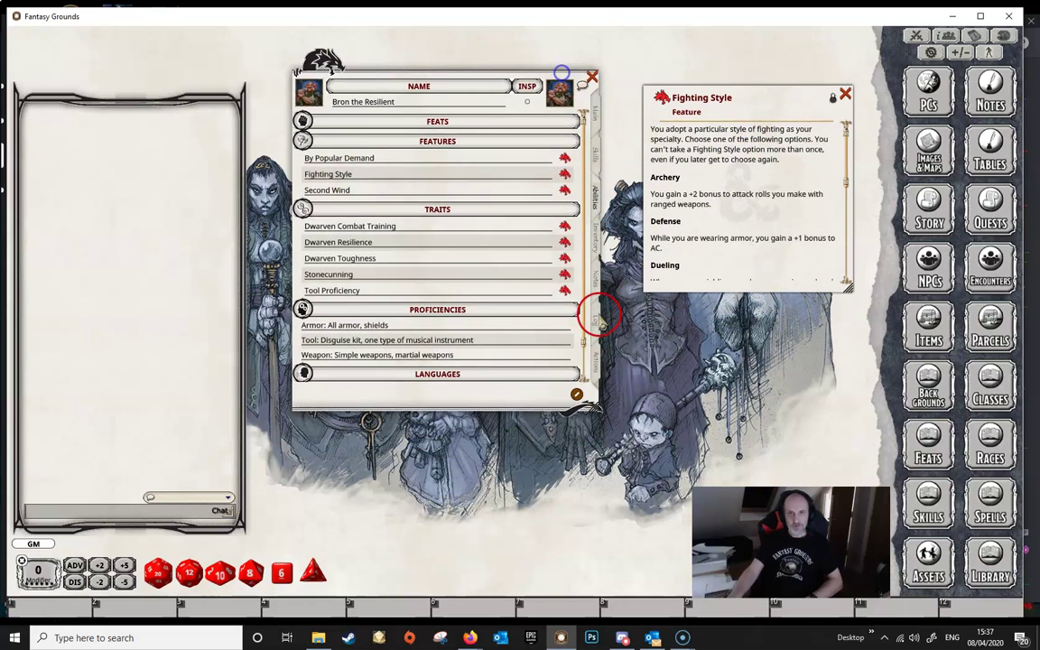
left_click(595, 363)
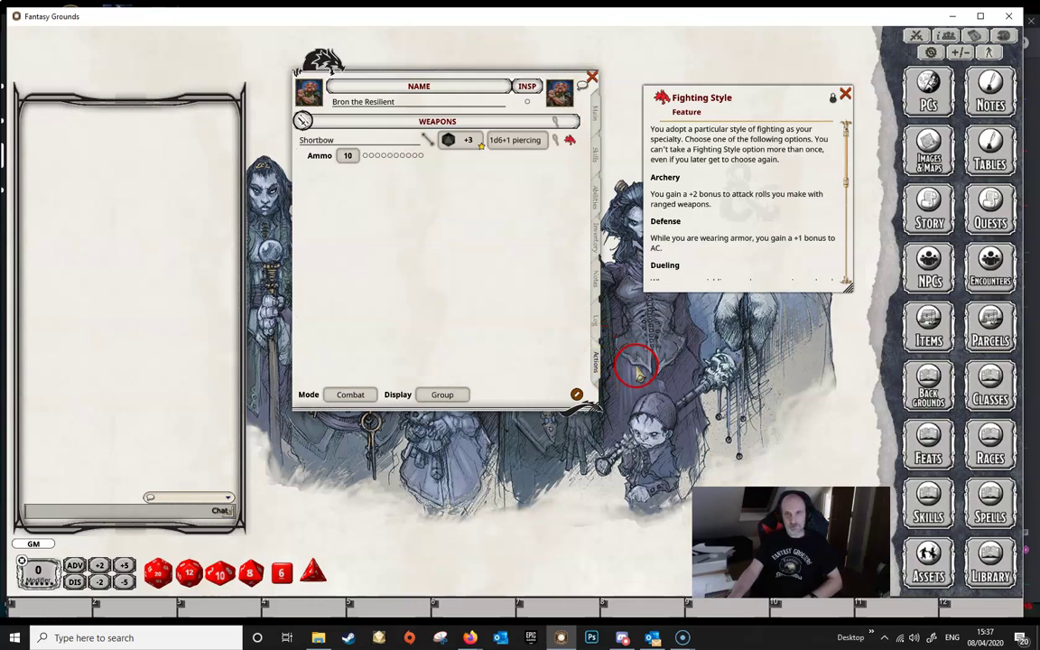
Drop the Fighting Style feature onto Bron's actions as a power, leaving the mode on Combat.
left_click_drag(662, 97, 395, 268)
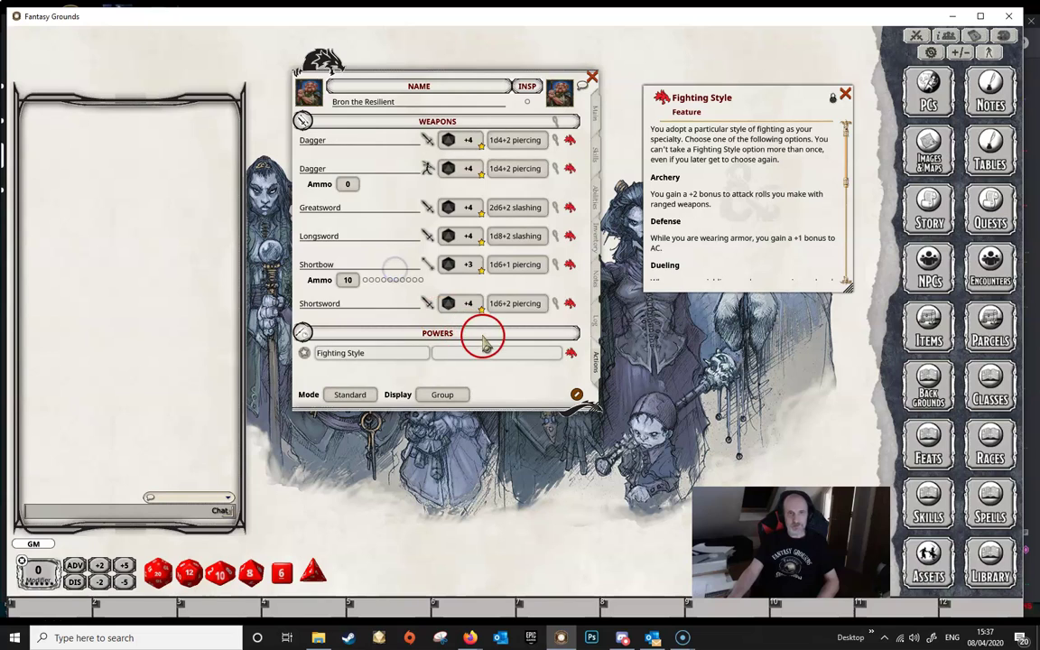
left_click(352, 395)
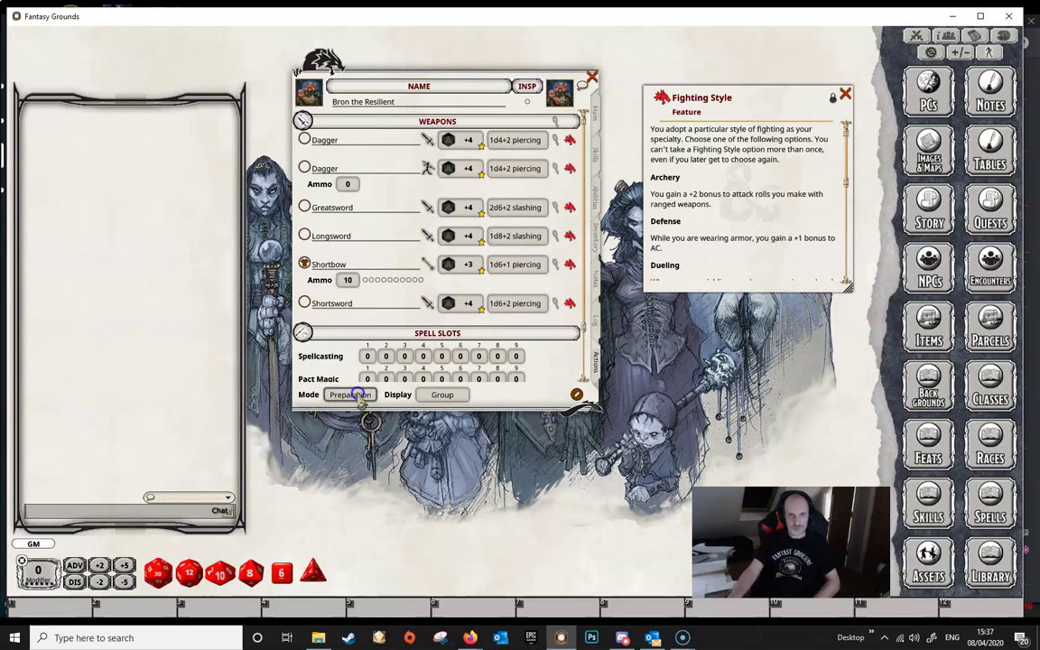
left_click(362, 398)
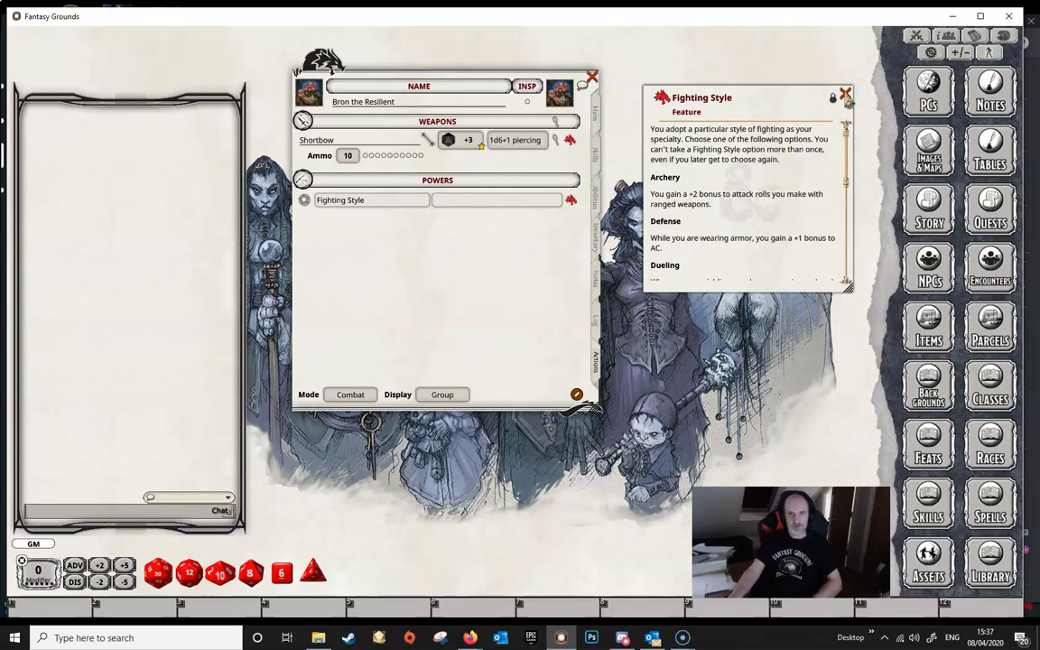
Reopen Fighting Style from its new power entry beside the sheet and return to the features list.
left_click(846, 96)
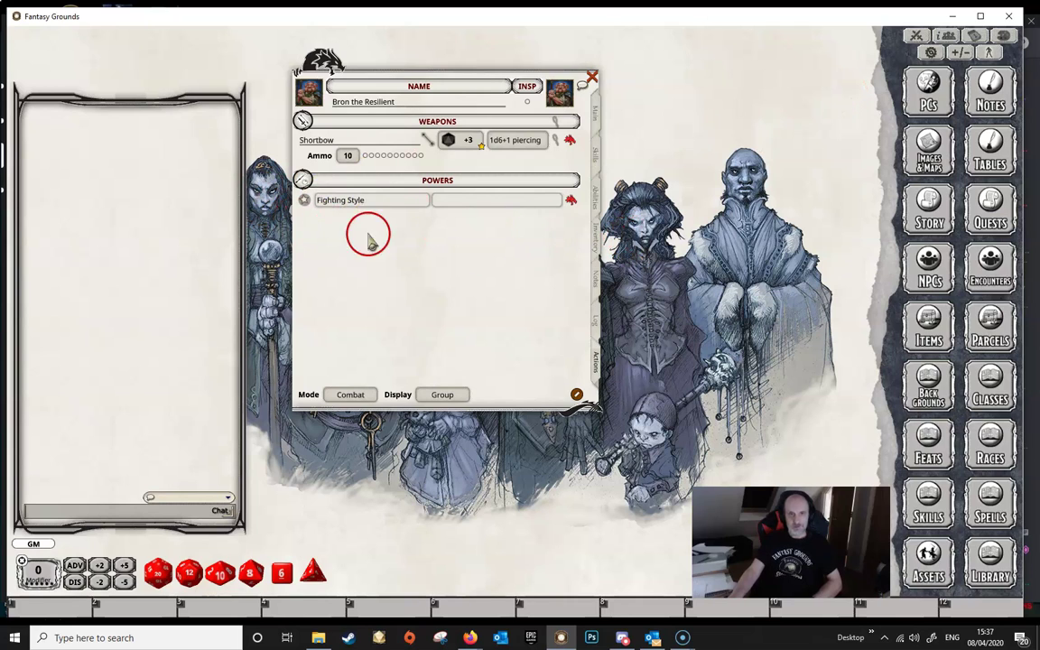
left_click(569, 200)
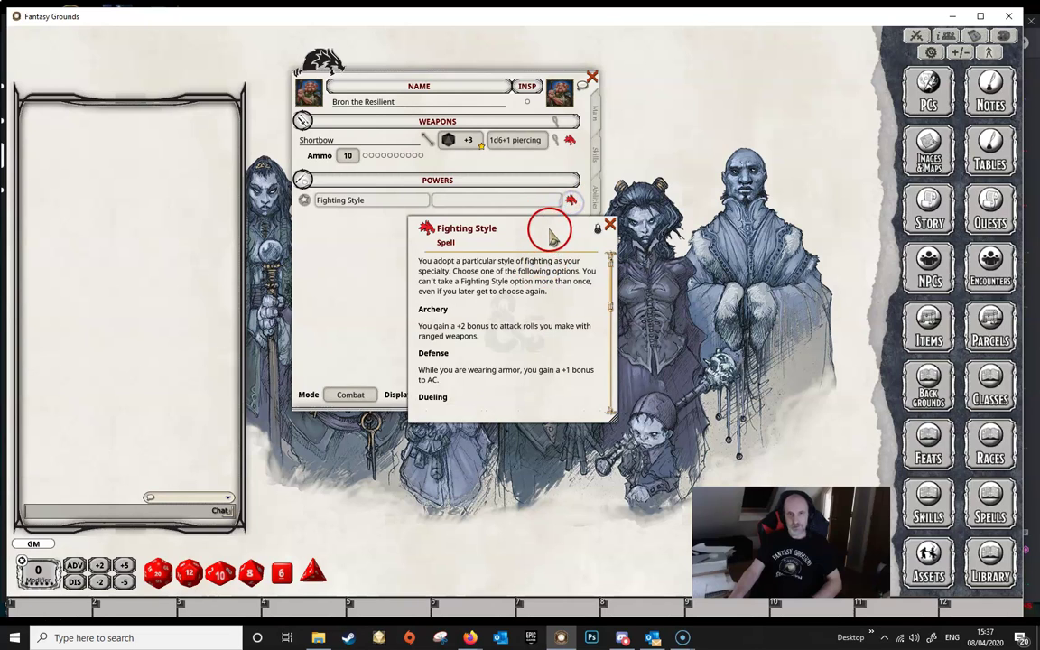
left_click_drag(553, 237, 754, 109)
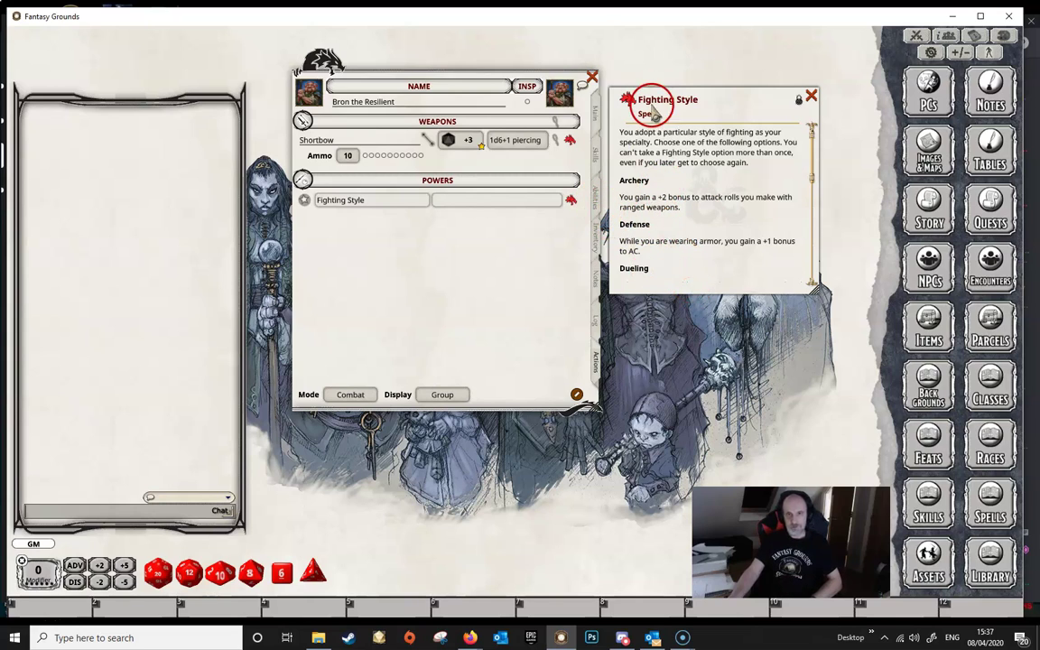
left_click(595, 198)
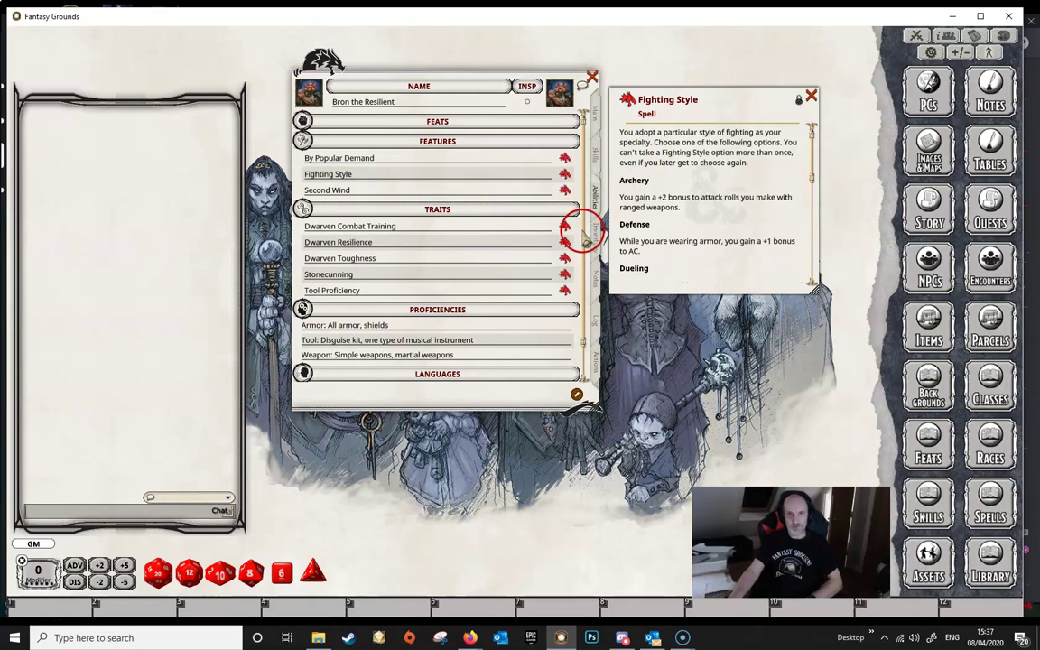
Rename the feature to 'Fighting Style (Archery)' and return to Bron's actions.
left_click(403, 176)
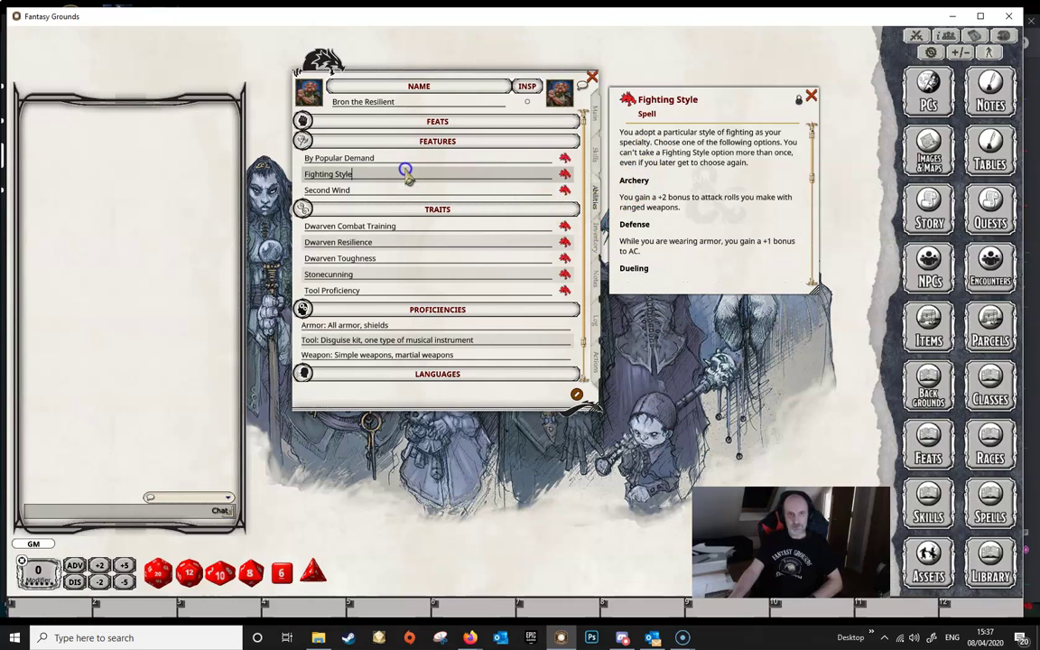
type("(")
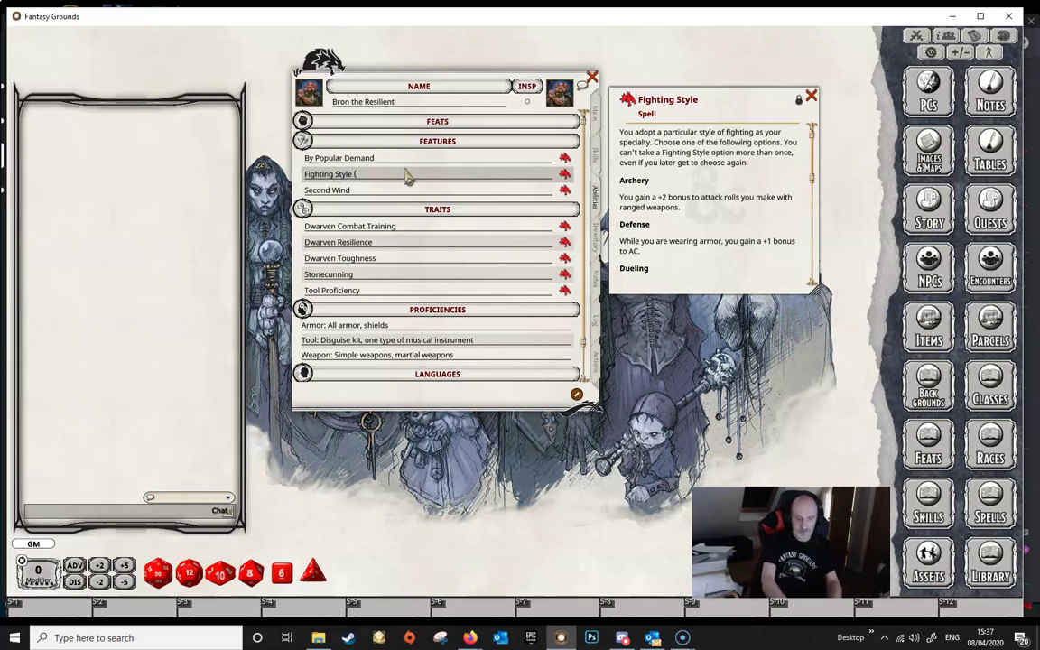
type("Archery")
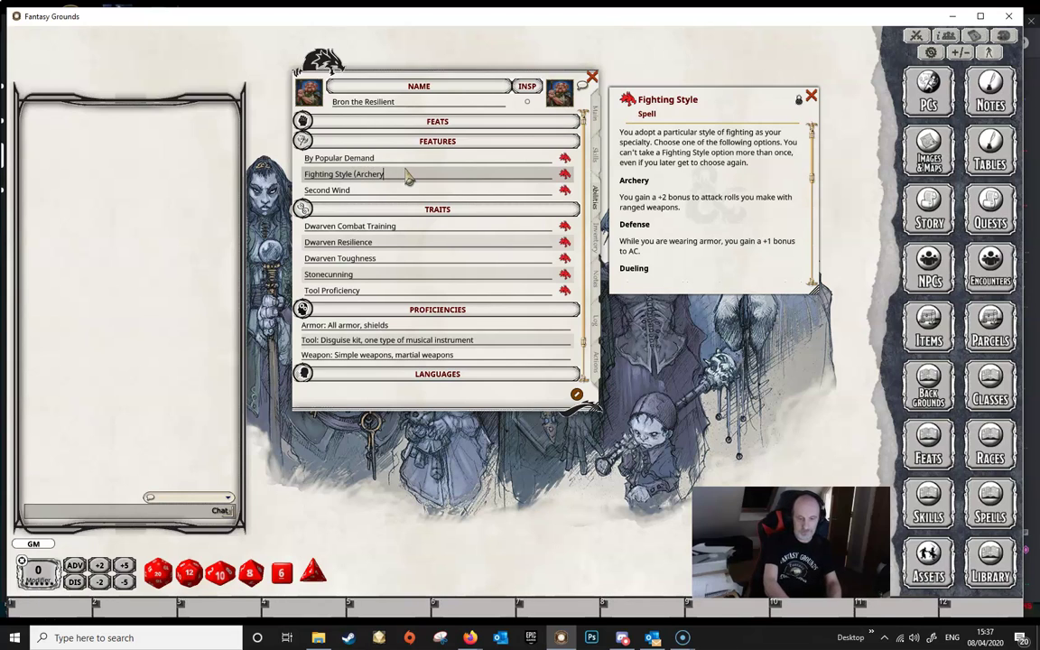
type(")")
left_click(441, 191)
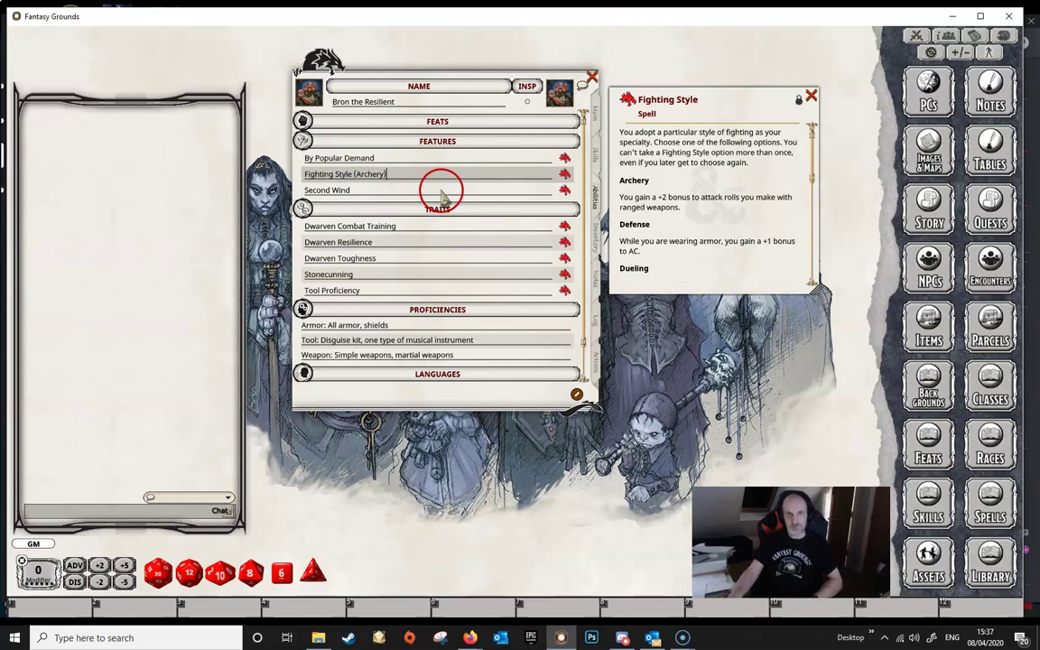
left_click_drag(393, 175, 406, 194)
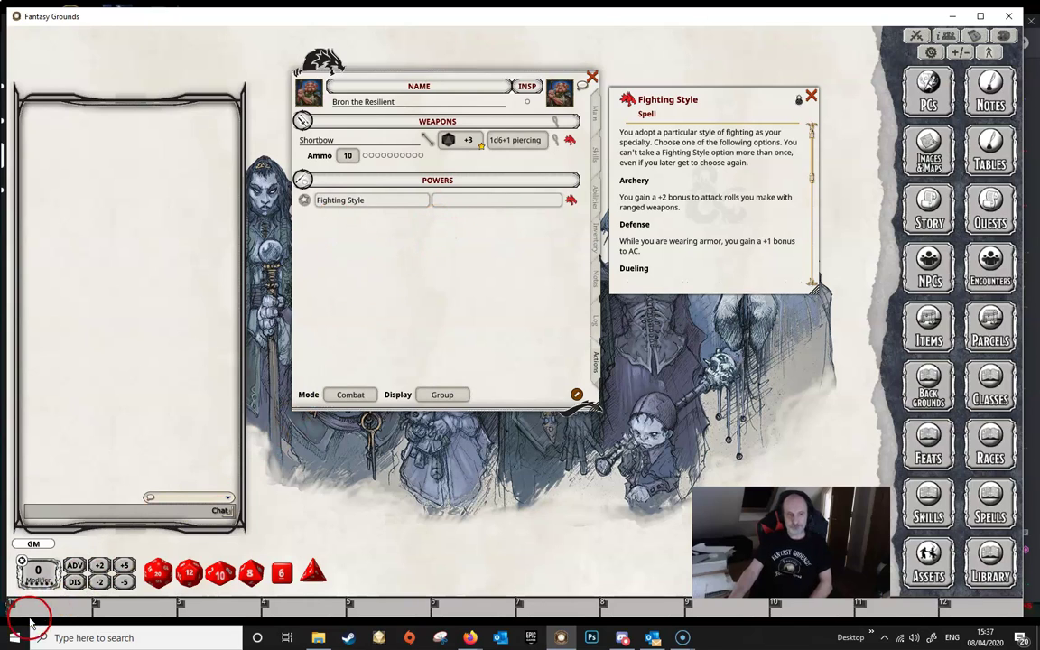
Enter 'Class Features' as the Fighting Style power's group so it's listed under that header.
left_click(466, 199)
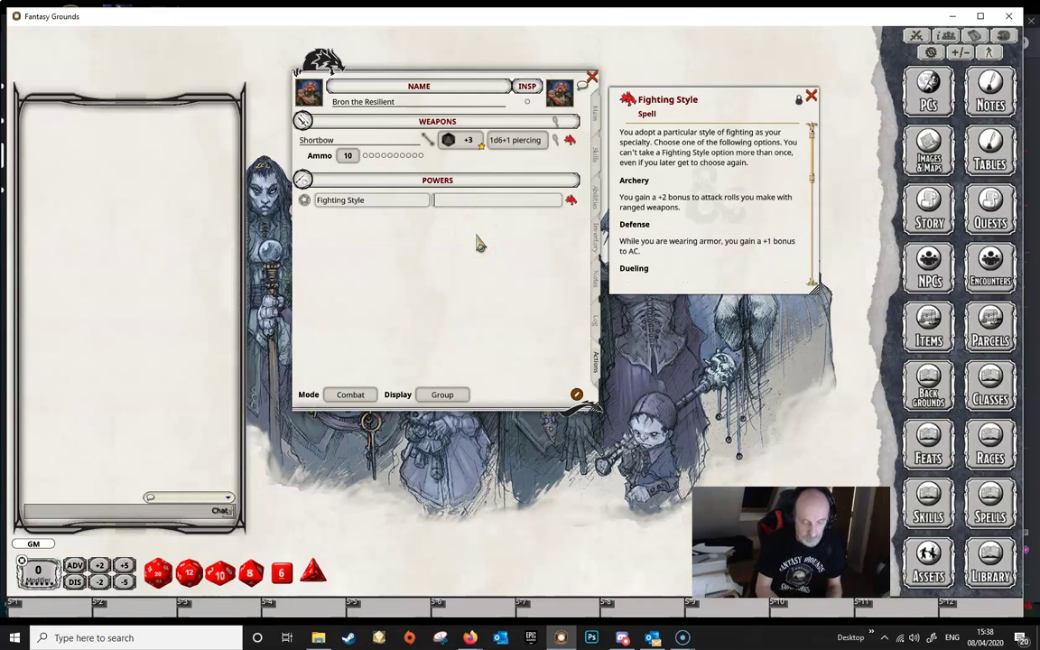
type("Class Features")
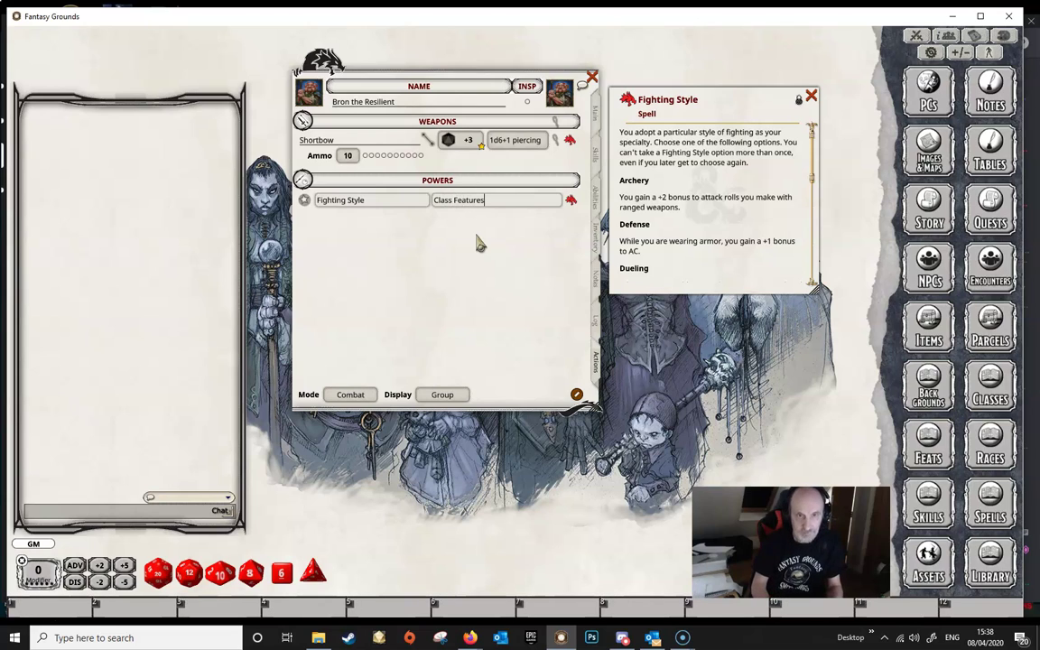
key("Tab")
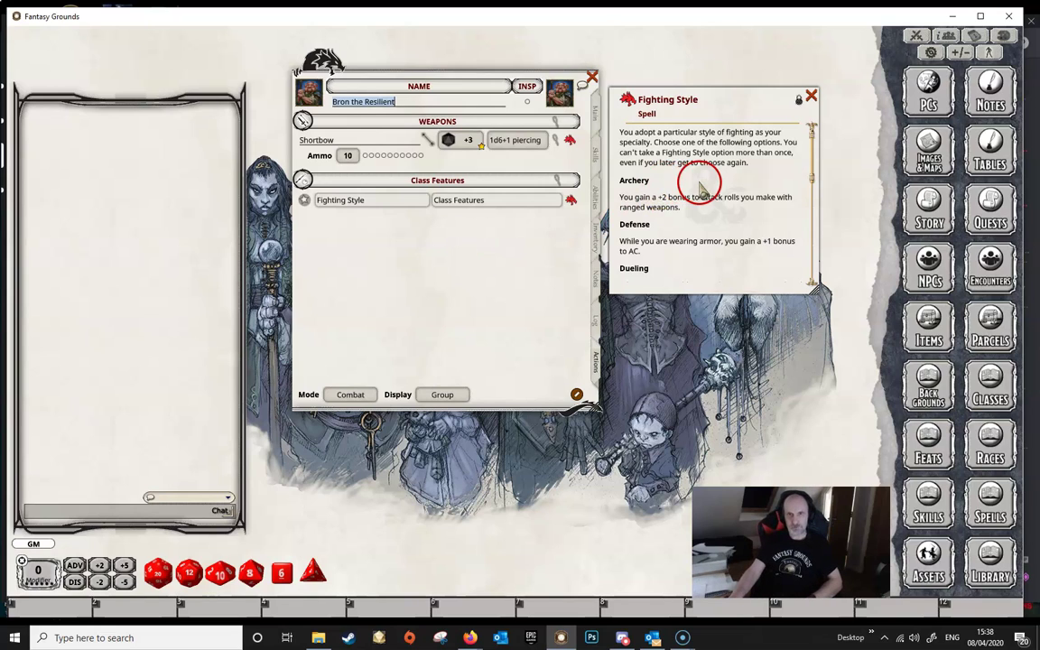
scroll(686, 181, "down", 1)
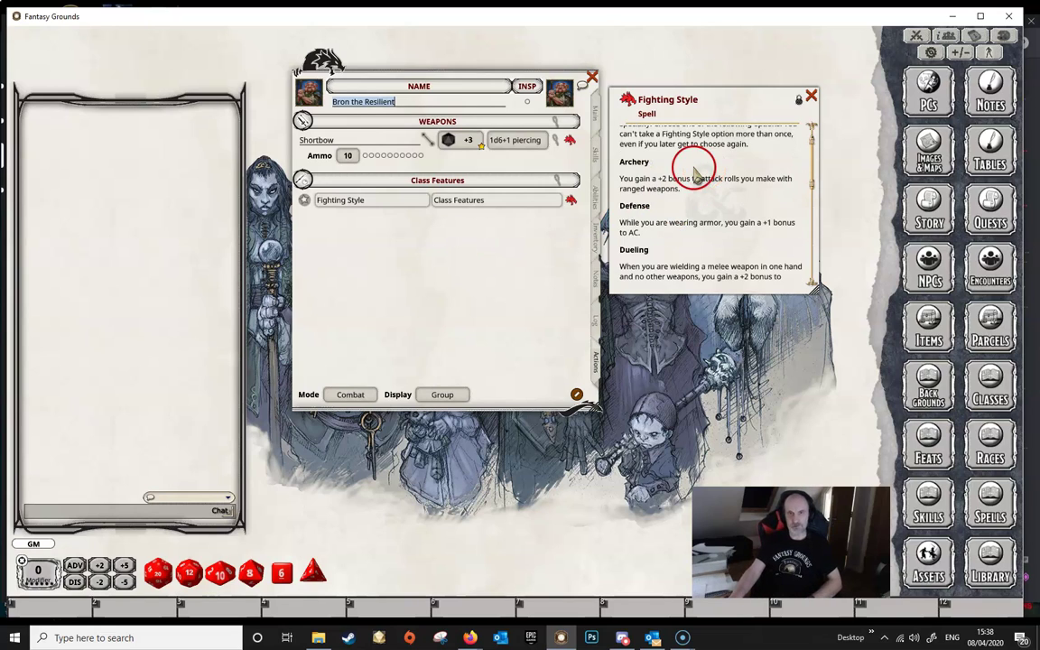
scroll(676, 172, "up", 1)
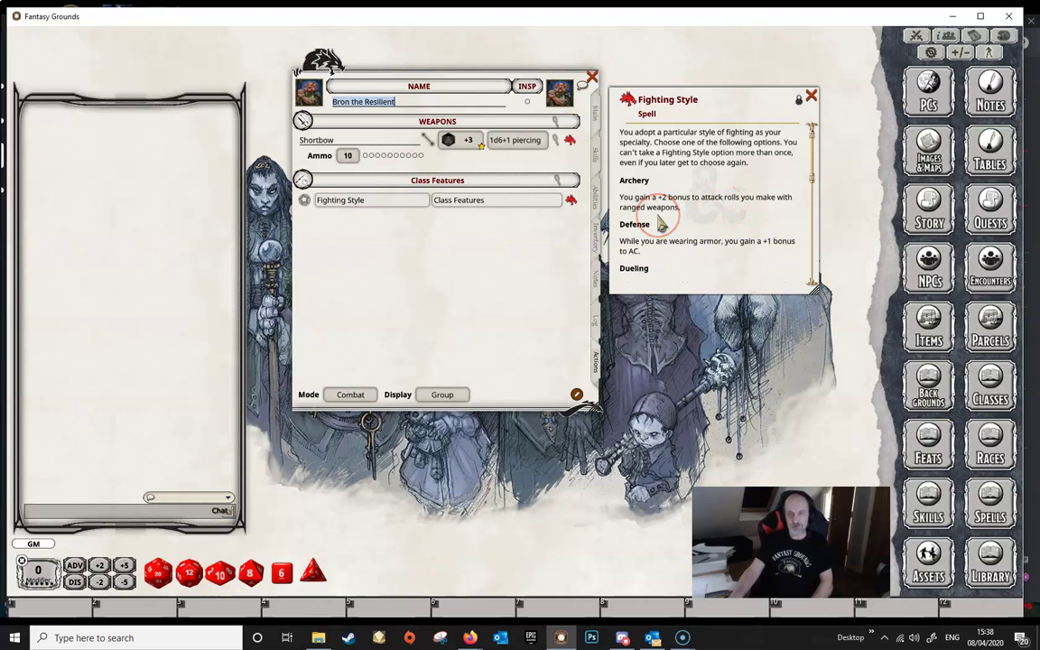
Add an effect action to the Fighting Style power and open it for editing.
right_click(504, 203)
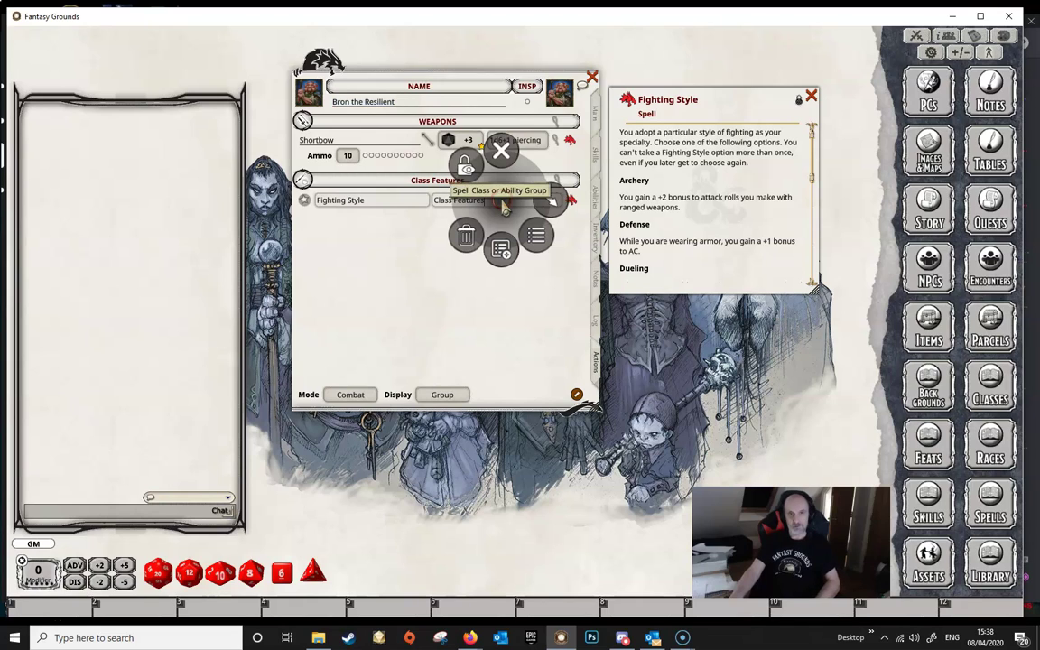
left_click(552, 201)
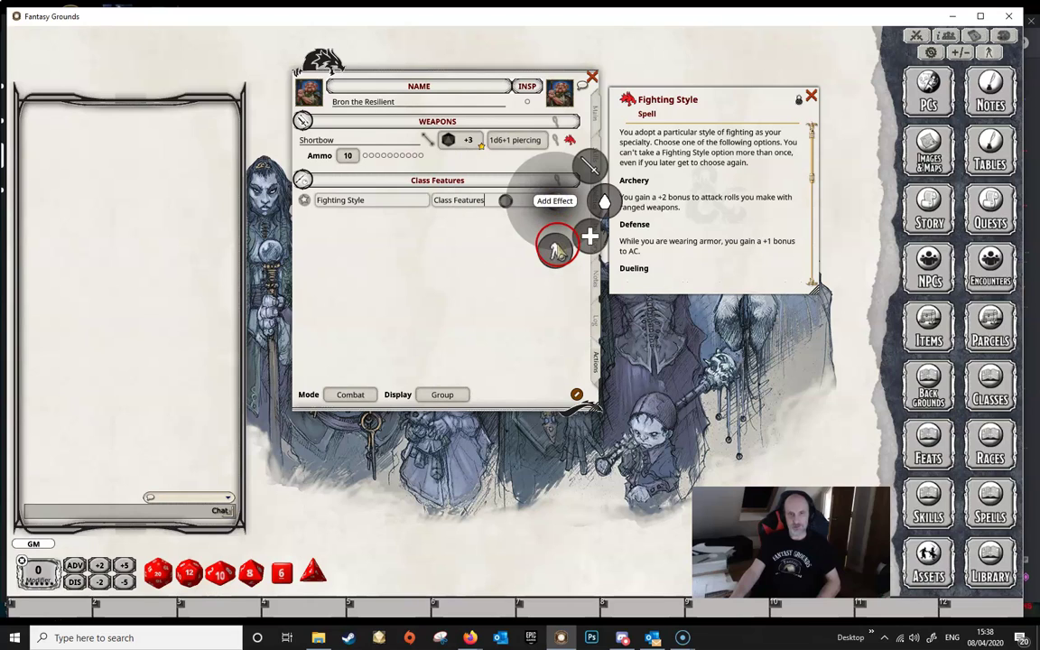
left_click(557, 250)
left_click(567, 231)
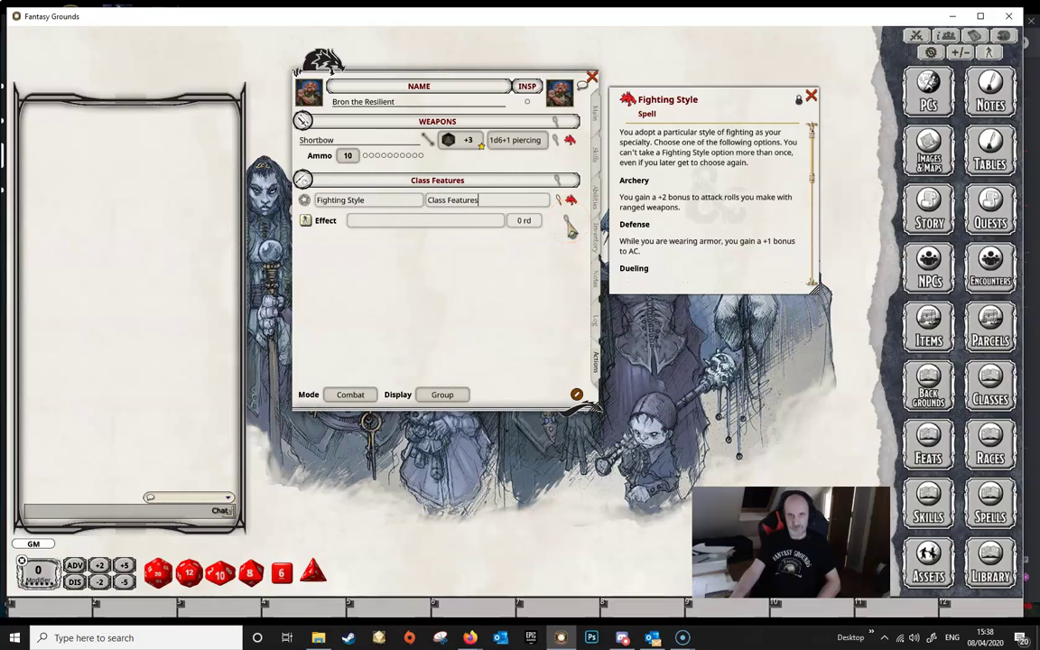
left_click(570, 230)
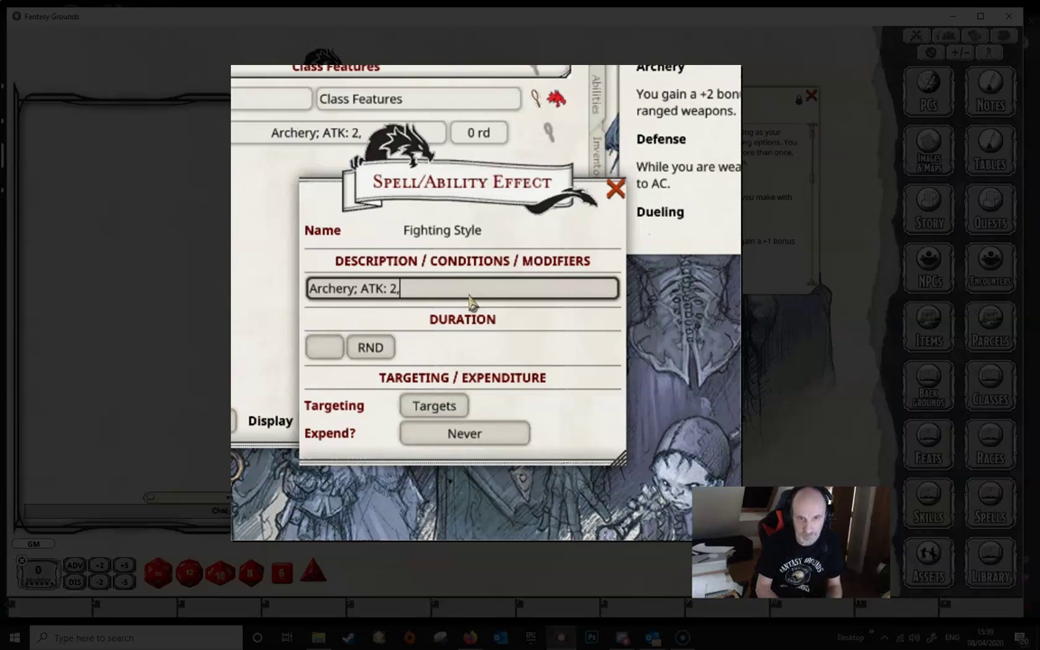
Set the effect text to 'Archery; ATK: 2, ranged' and its targeting to Self.
type("ranged")
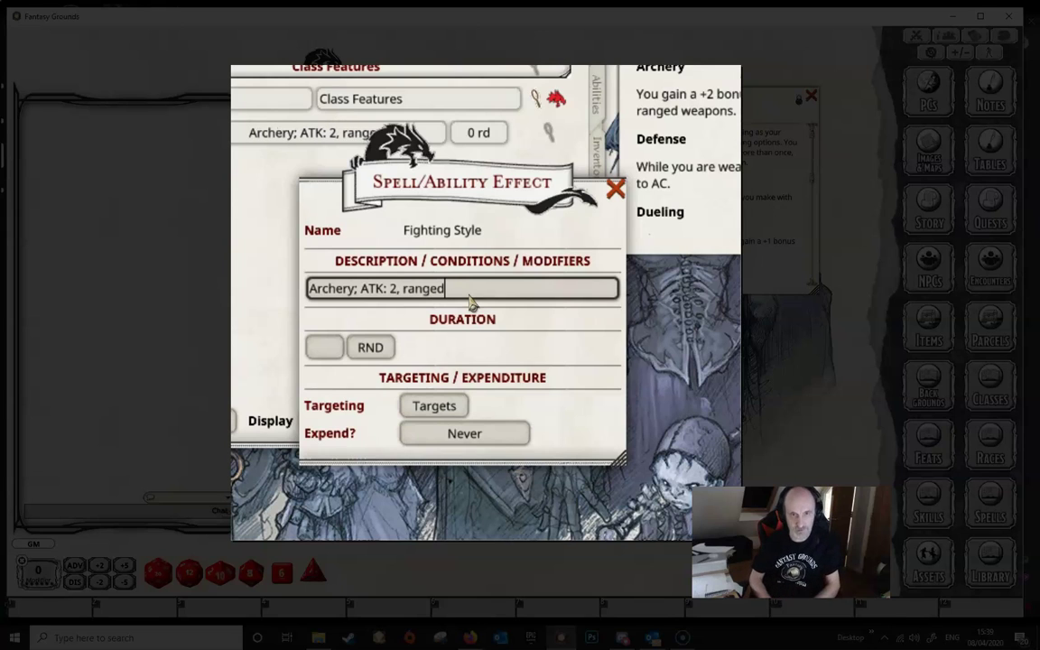
left_click(370, 346)
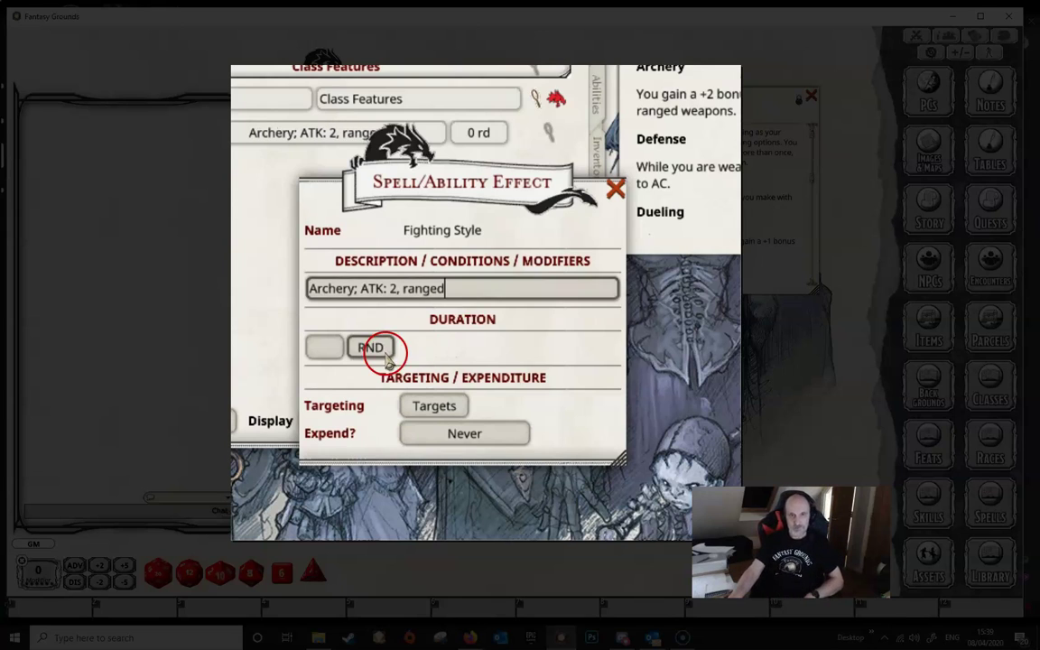
left_click(329, 357)
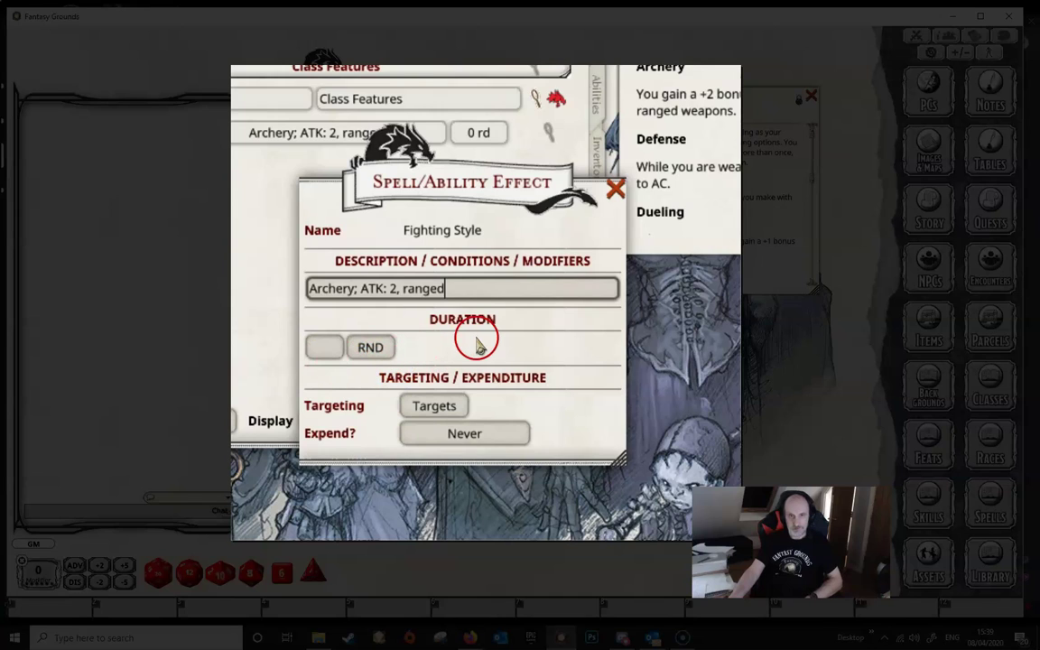
left_click(441, 408)
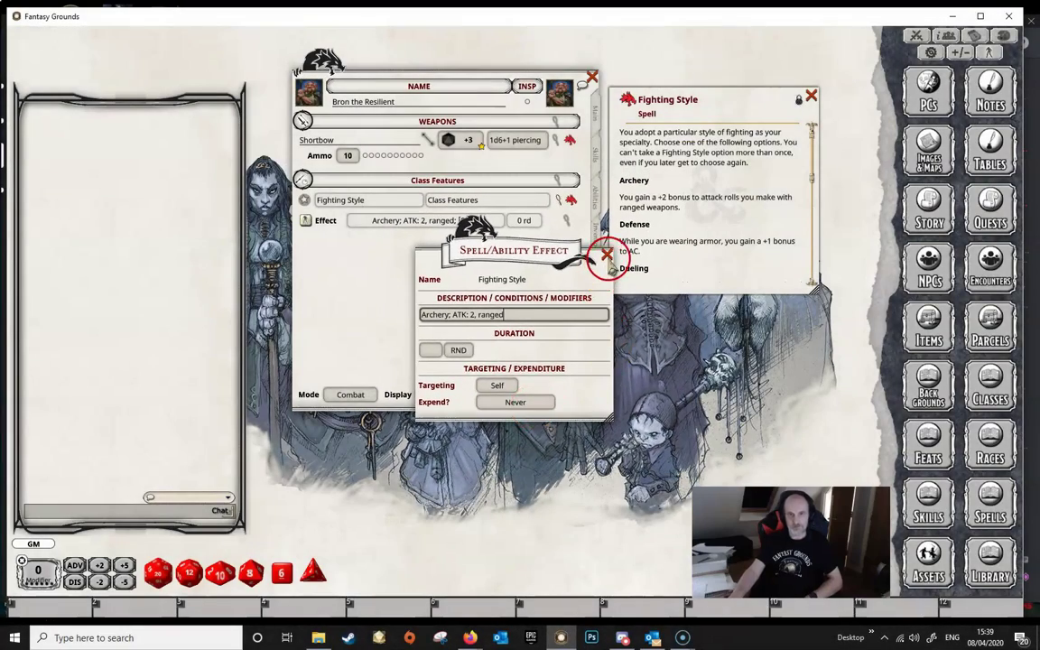
Close the effect editor, move Bron's sheet to the upper left, and open the Combat Tracker.
left_click(607, 257)
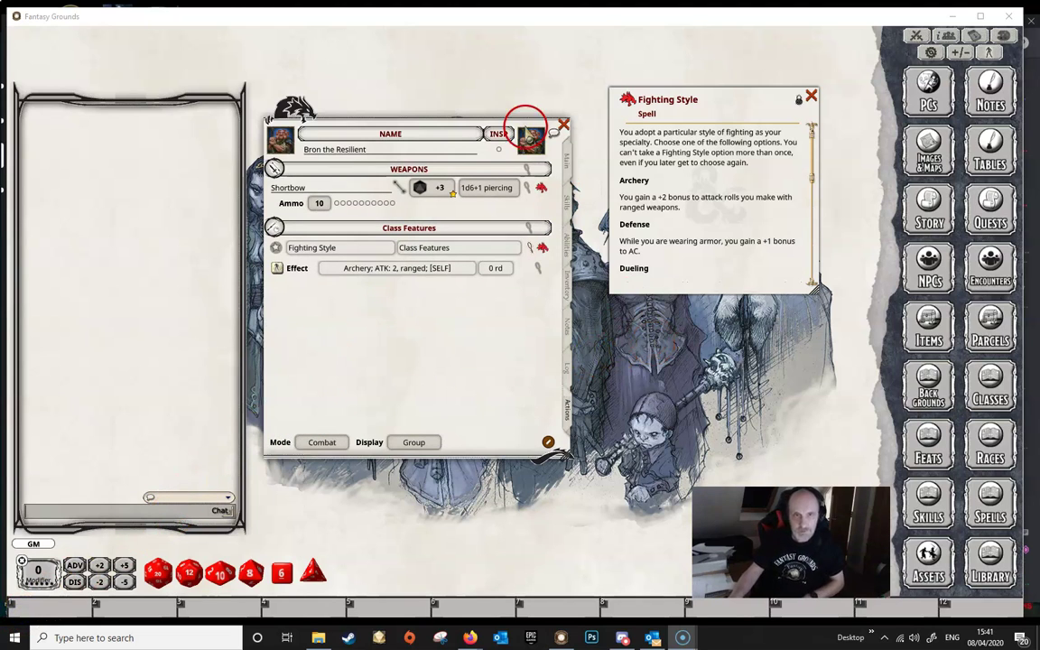
left_click_drag(525, 117, 355, 56)
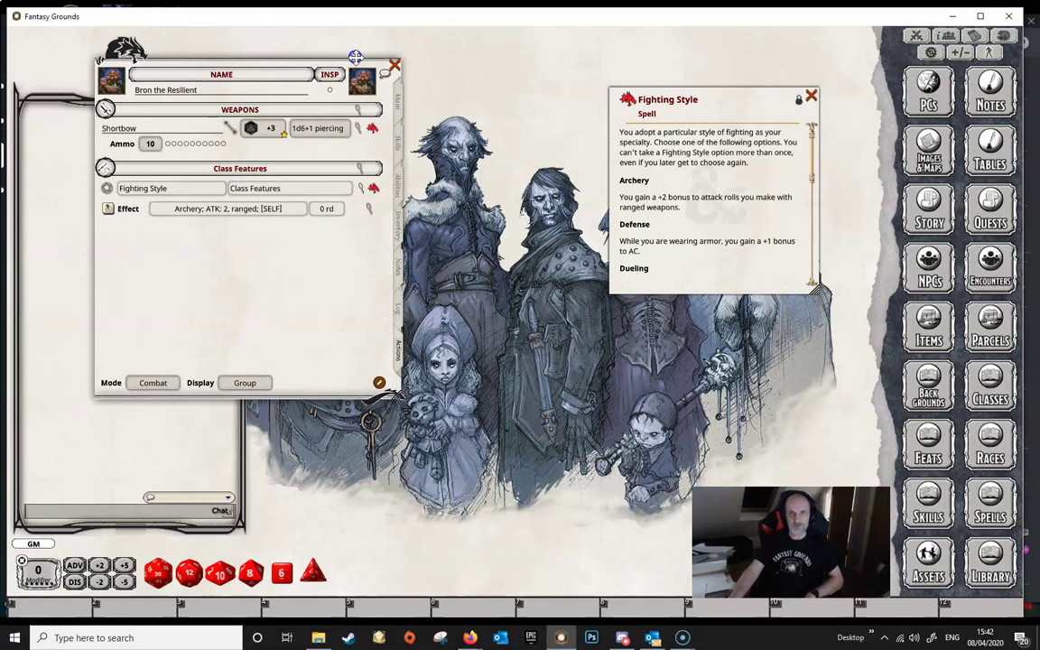
left_click(916, 36)
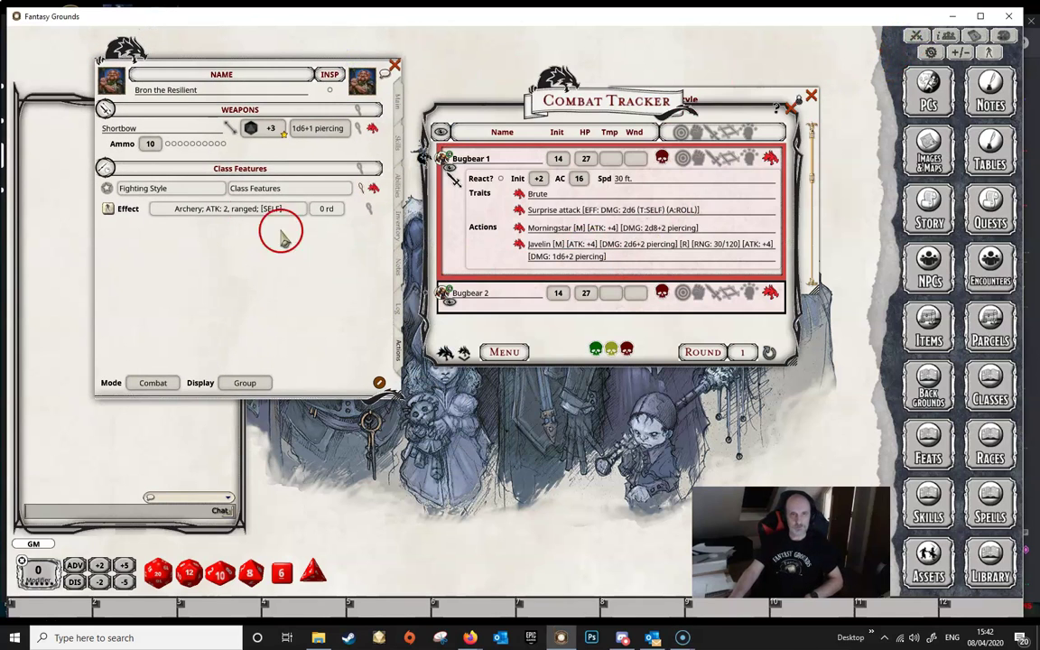
Add Bron to combat, apply Archery on his turn, and roll a shortbow attack at Bugbear 2.
left_click_drag(109, 77, 478, 307)
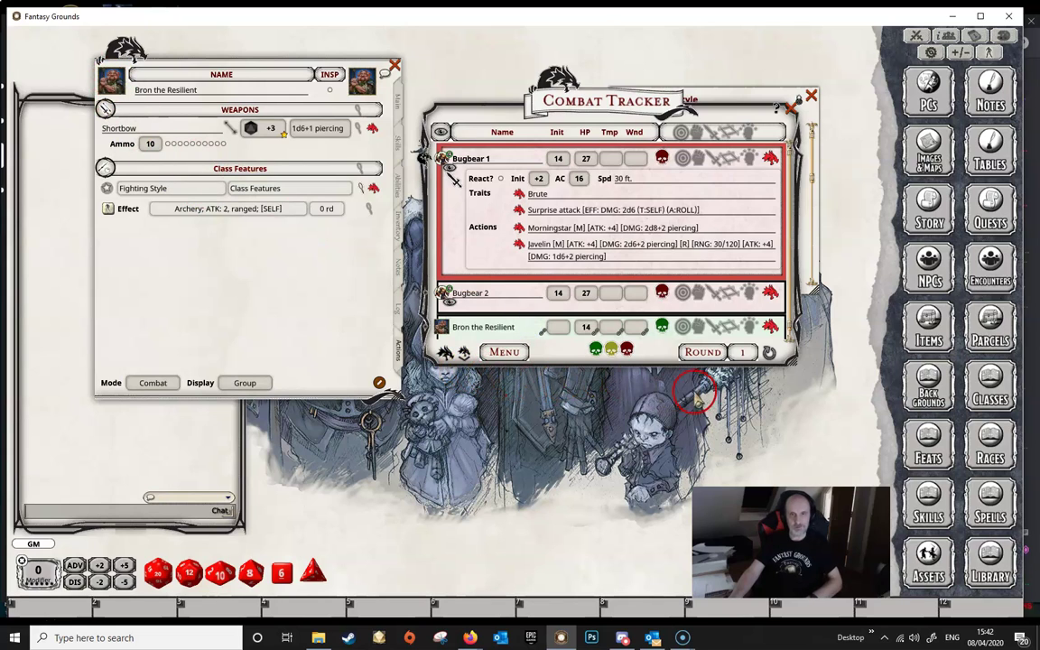
left_click(465, 354)
left_click(464, 354)
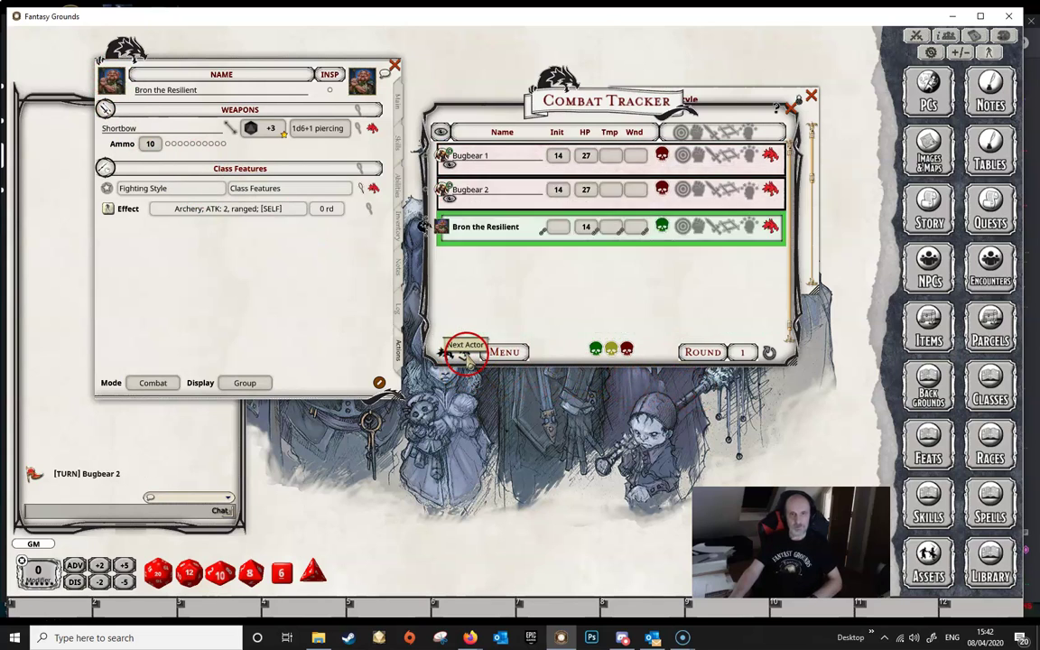
left_click(108, 208)
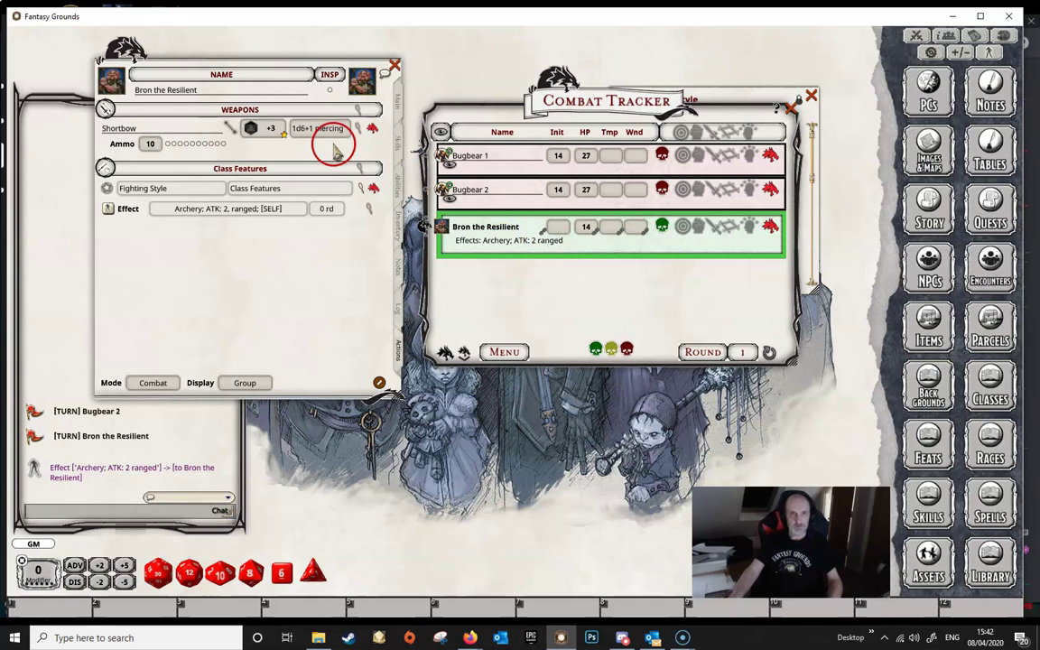
left_click_drag(445, 190, 447, 230)
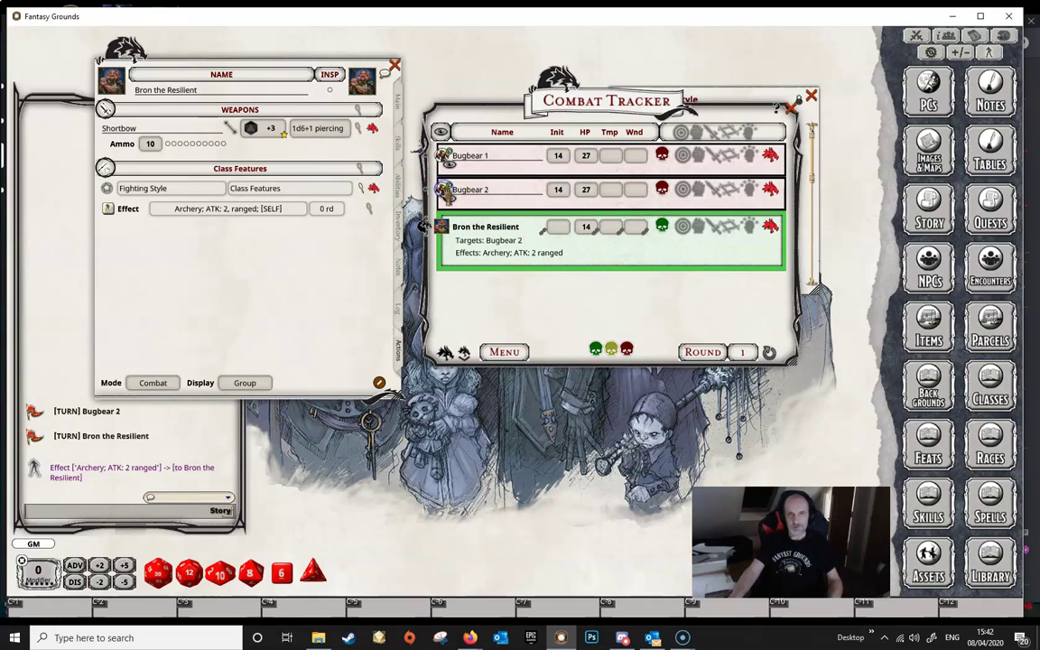
double_click(269, 132)
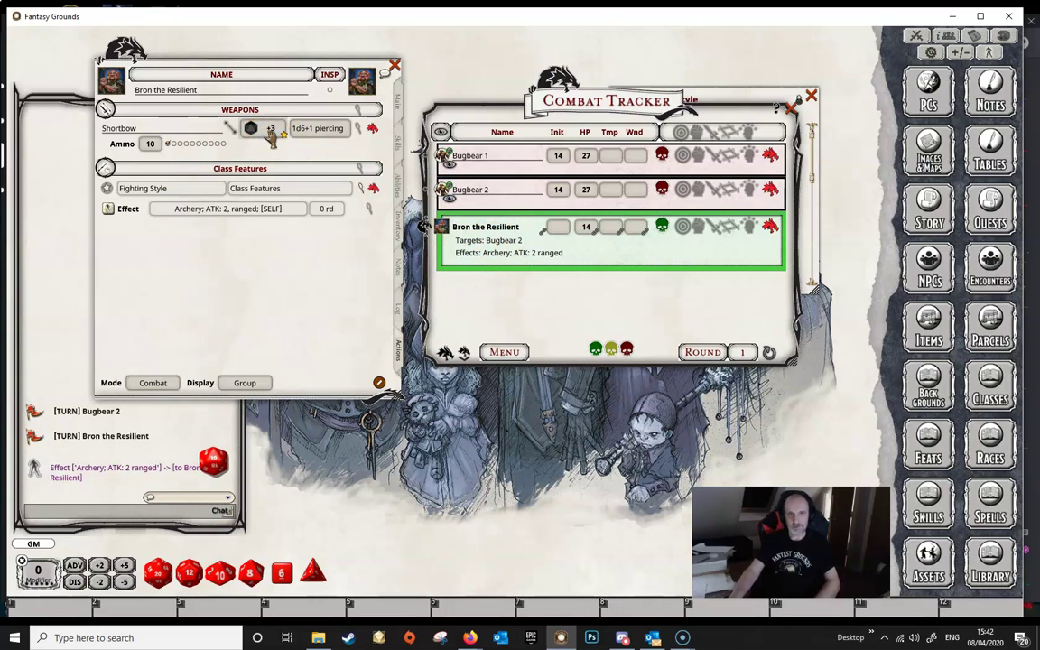